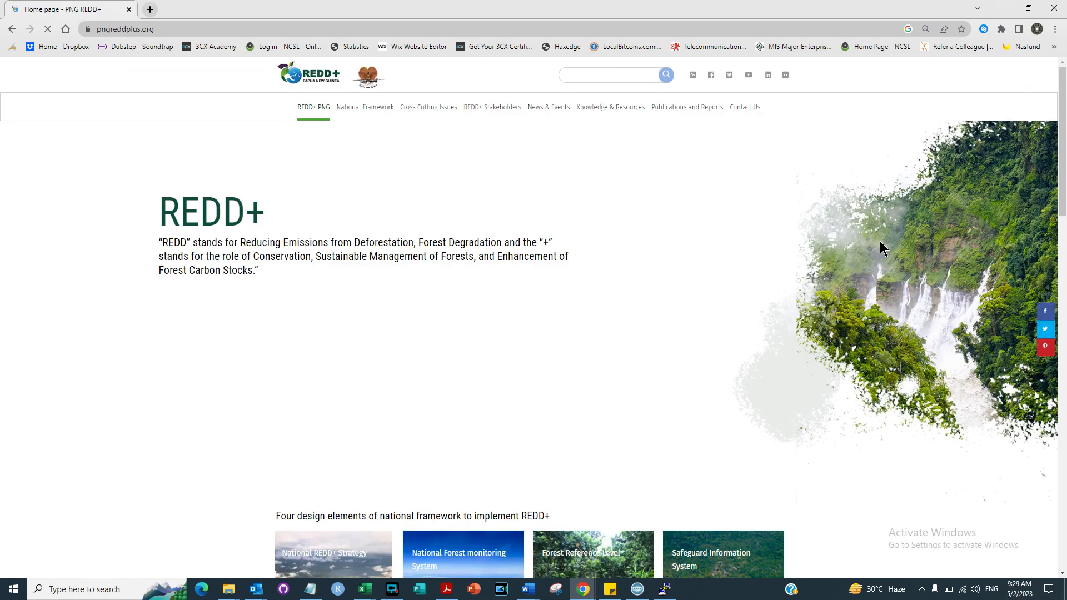
Step: Open the PNG Near Real-time Deforestation Alerts 'Read more' link in a new tab and switch to it
drag(1065, 157, 1055, 453)
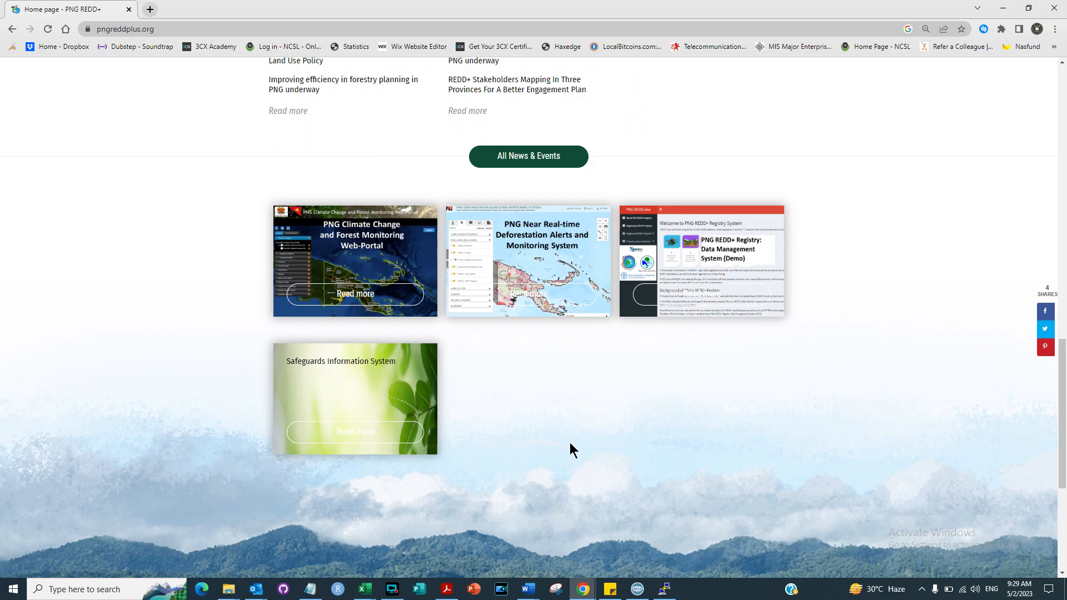
right_click(548, 292)
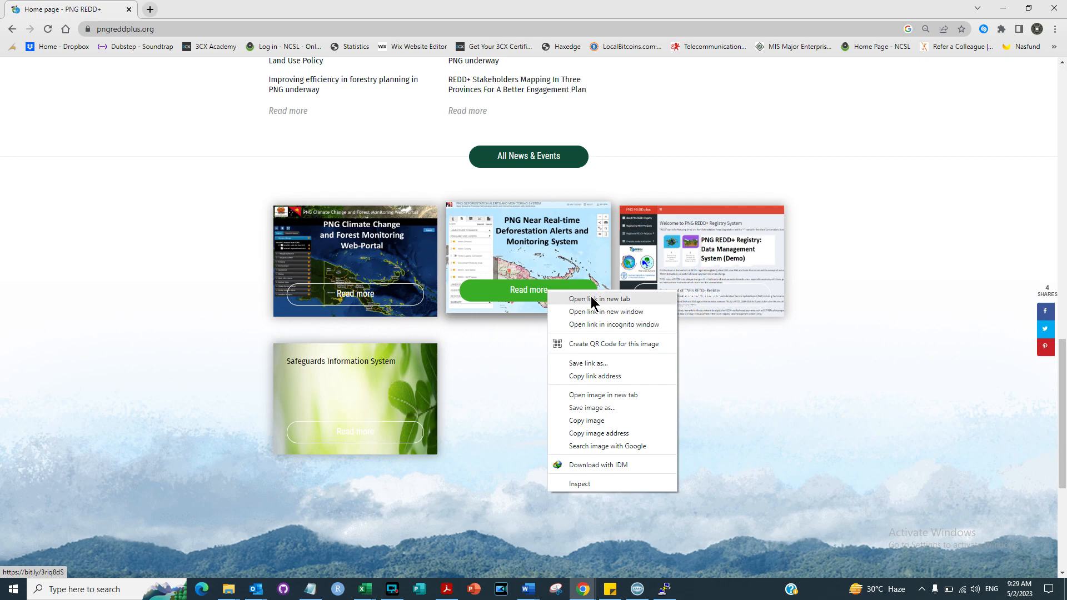
click(592, 300)
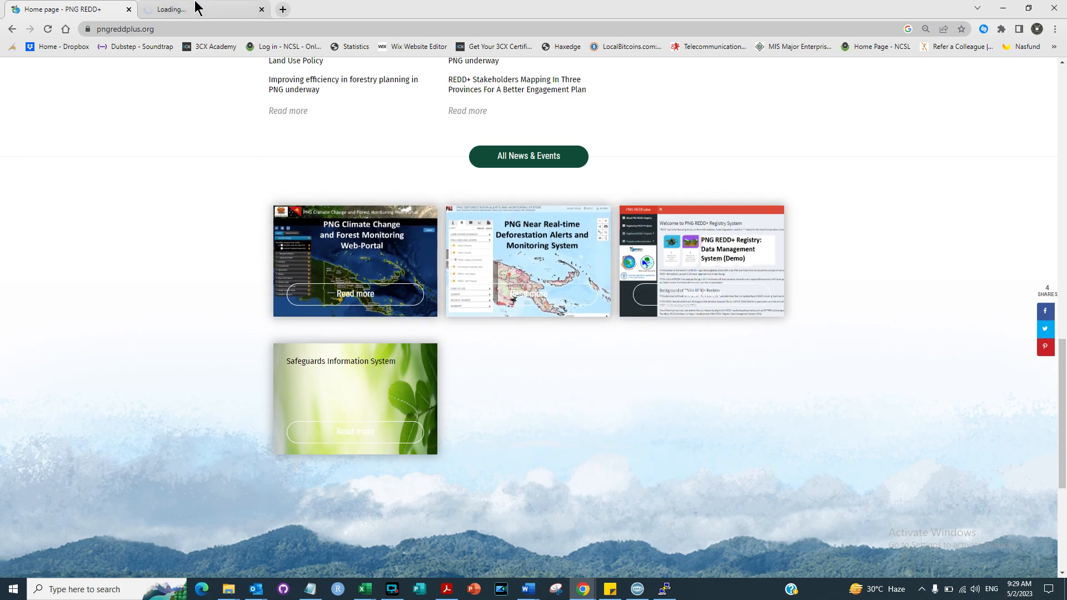
click(200, 9)
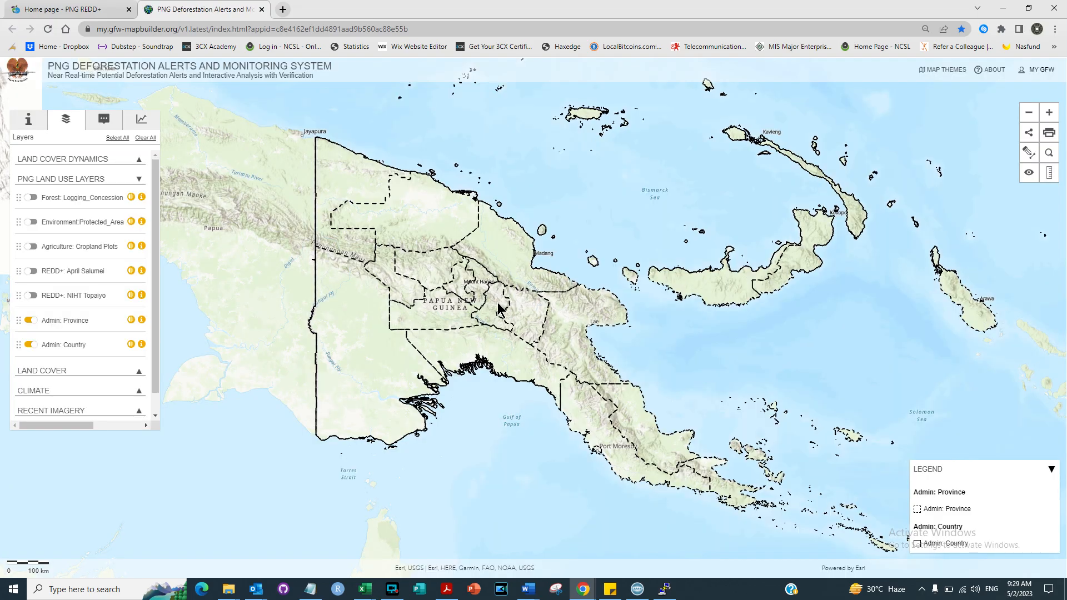
Step: Turn on the REDD+: April Salumei layer and drag its orange polygon toward the map centre
drag(453, 270, 410, 265)
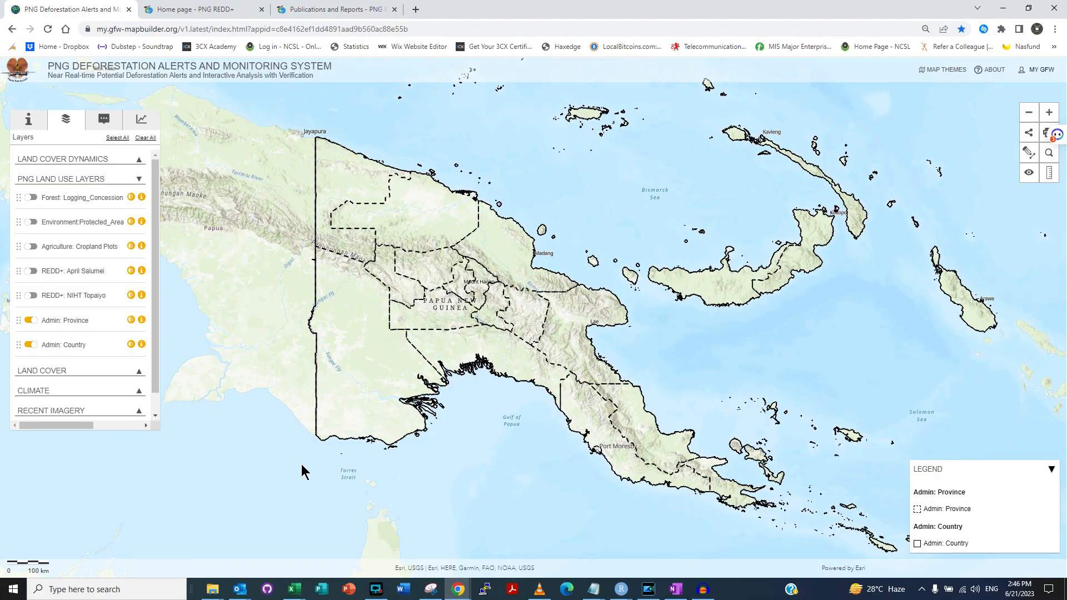
click(31, 271)
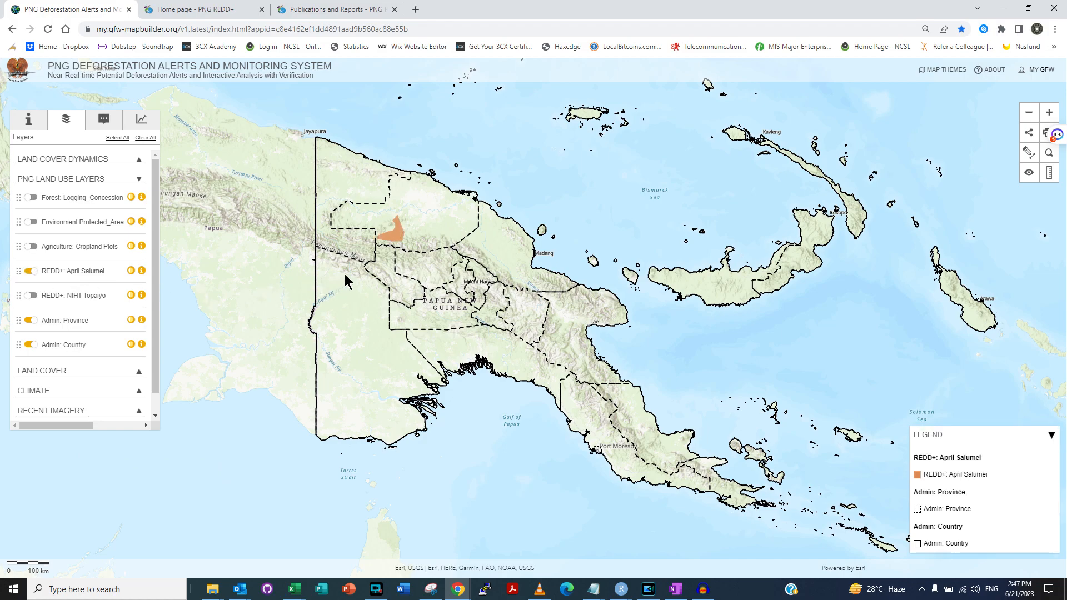
click(354, 255)
drag(355, 254, 269, 278)
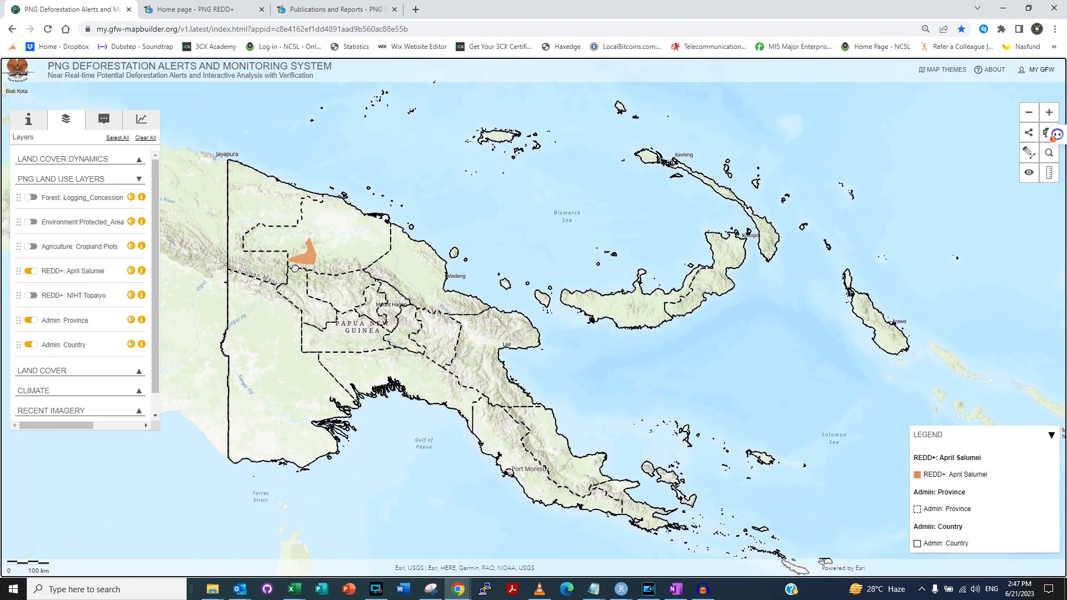
Step: Zoom in on the April Salumei polygon and identify the features at that spot
scroll(297, 274, up, 1)
scroll(309, 272, up, 2)
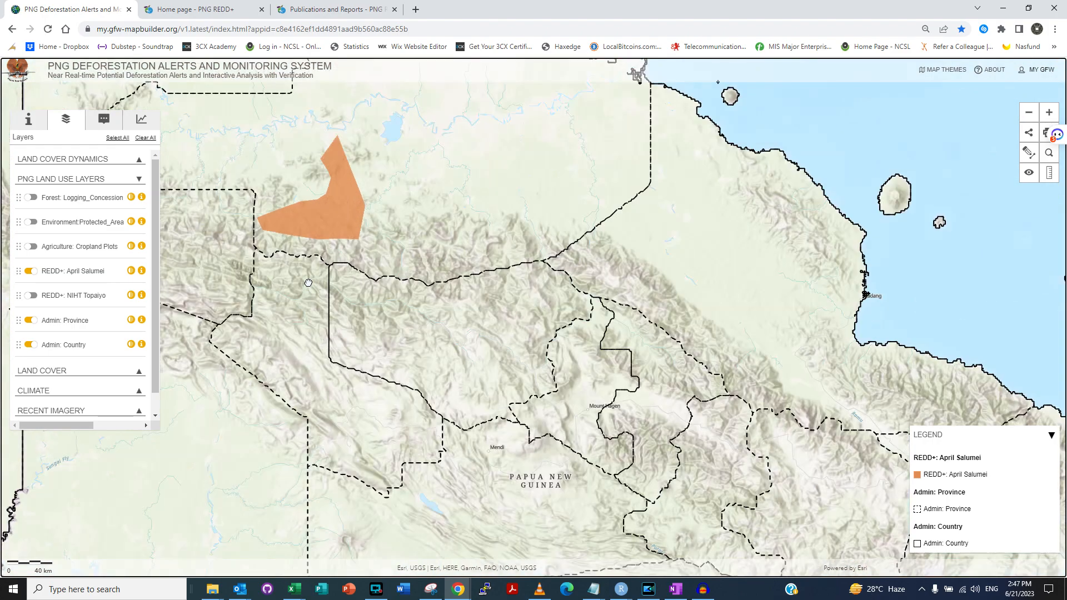
drag(341, 301, 418, 460)
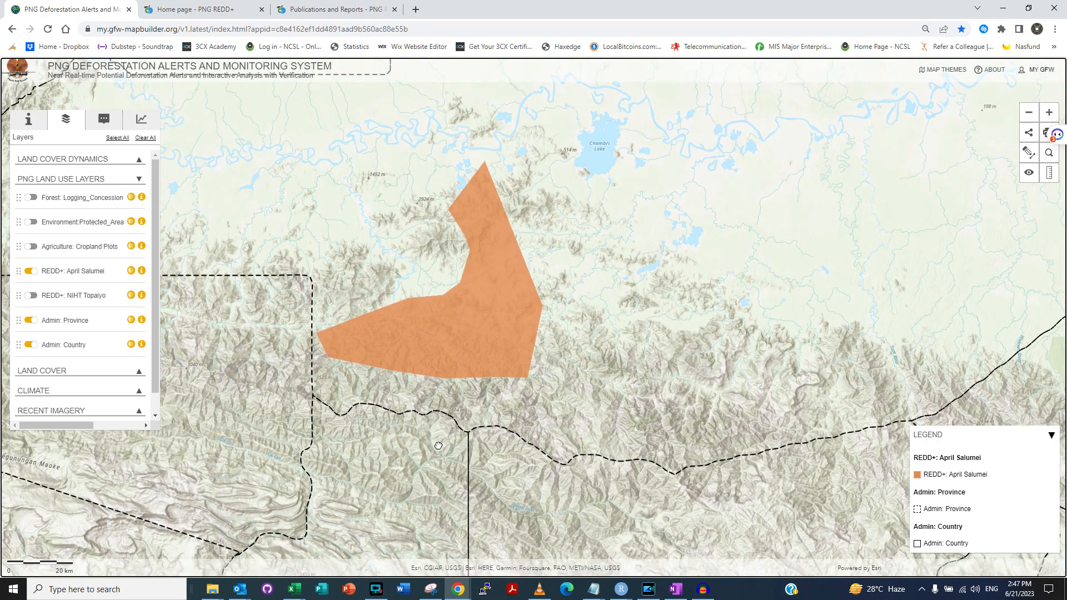
click(481, 319)
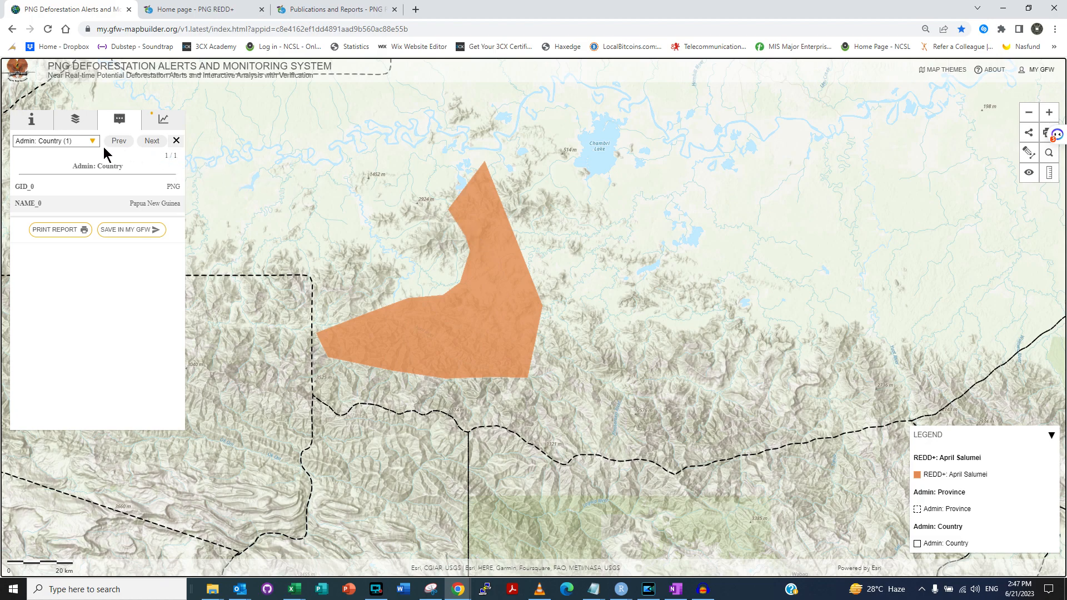
Step: Switch the identify panel to REDD+: April Salumei and scroll its attributes (VCS_1122, 197669 ha)
click(93, 142)
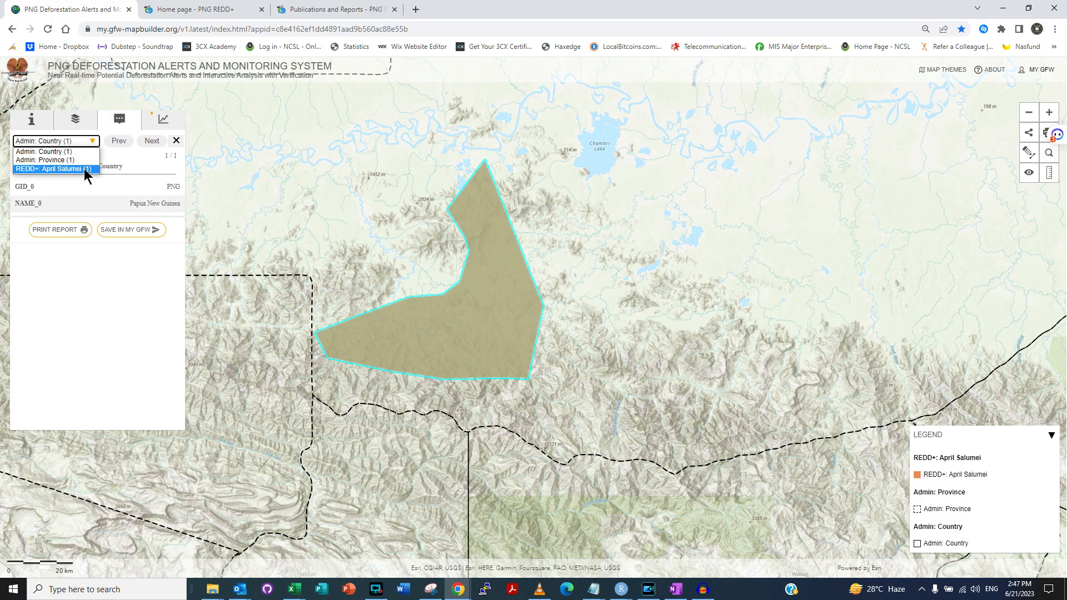
click(73, 170)
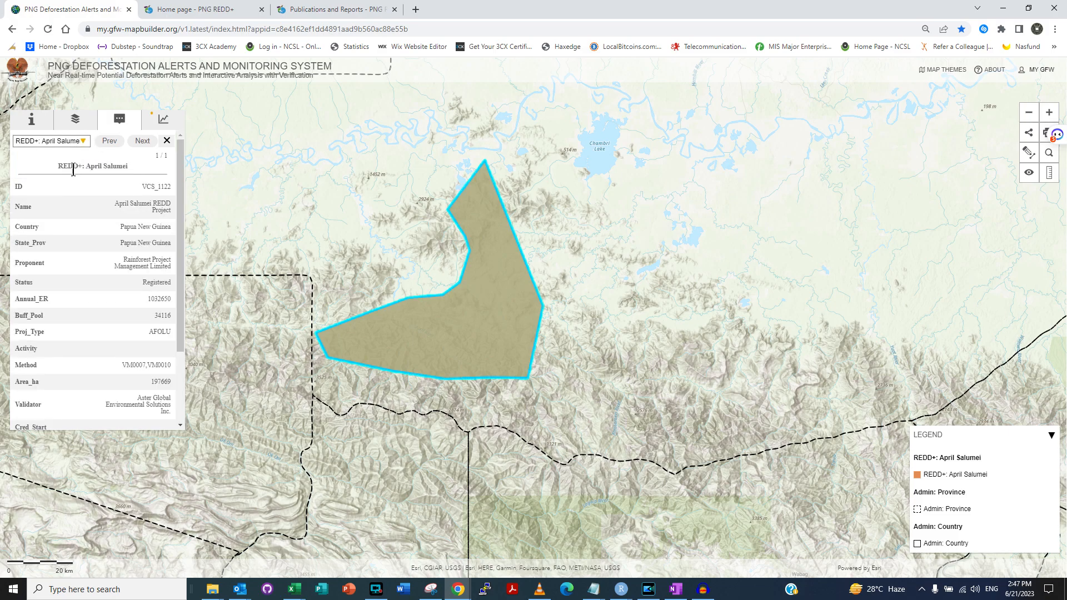
drag(181, 173, 181, 123)
Step: Run the Annual Tree Cover Loss analysis on the April Salumei project area
click(171, 122)
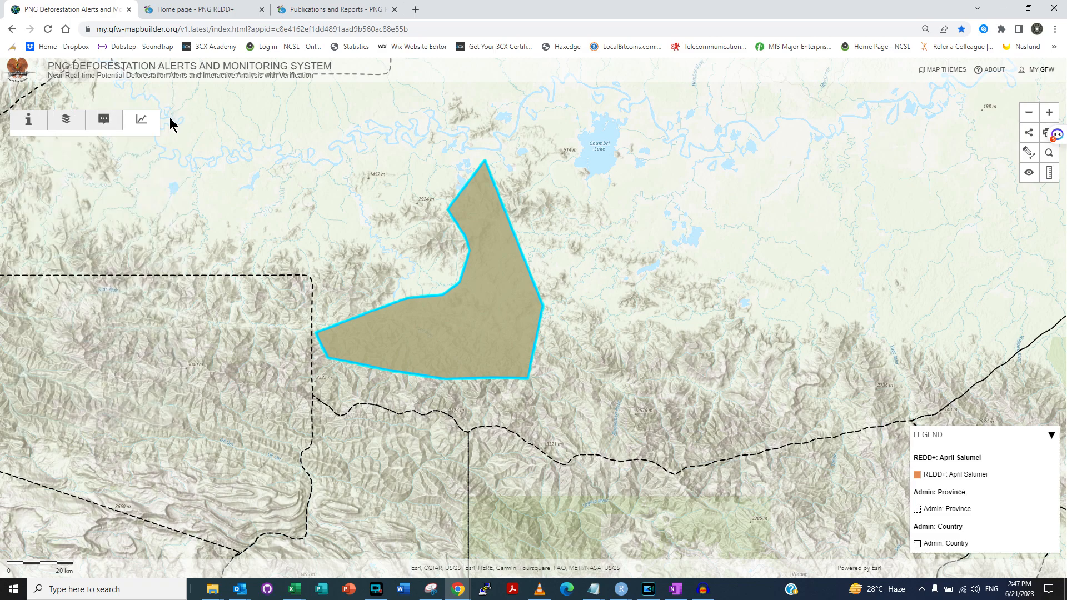
click(170, 123)
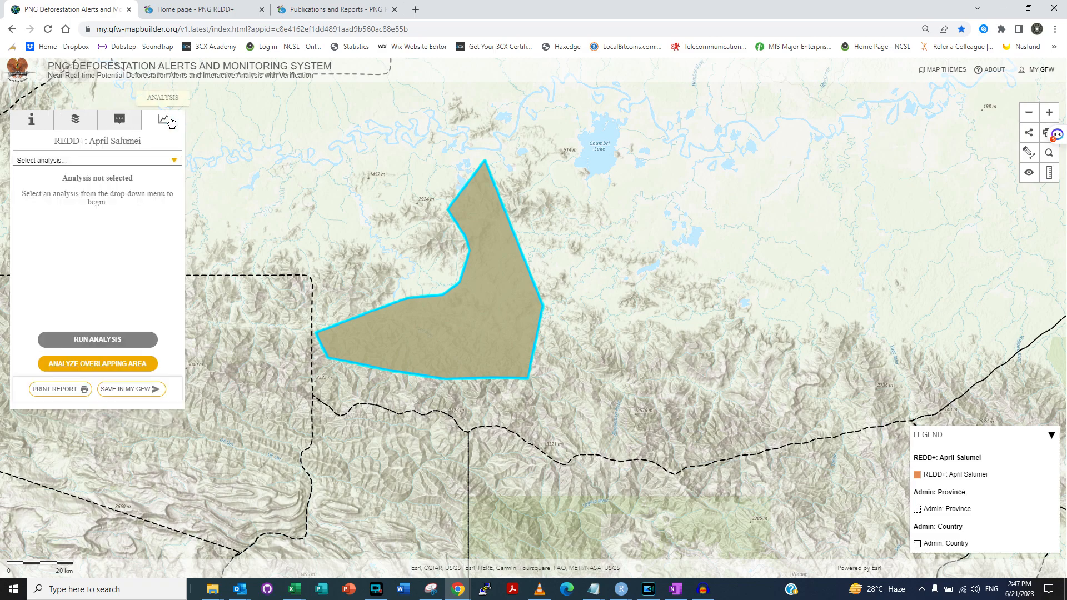
click(174, 161)
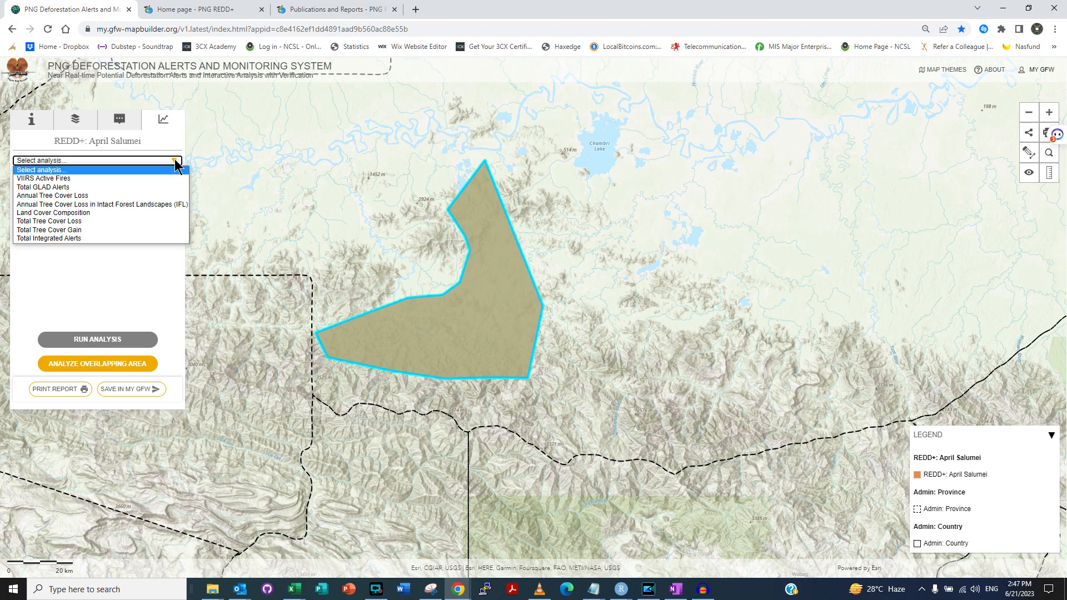
click(145, 197)
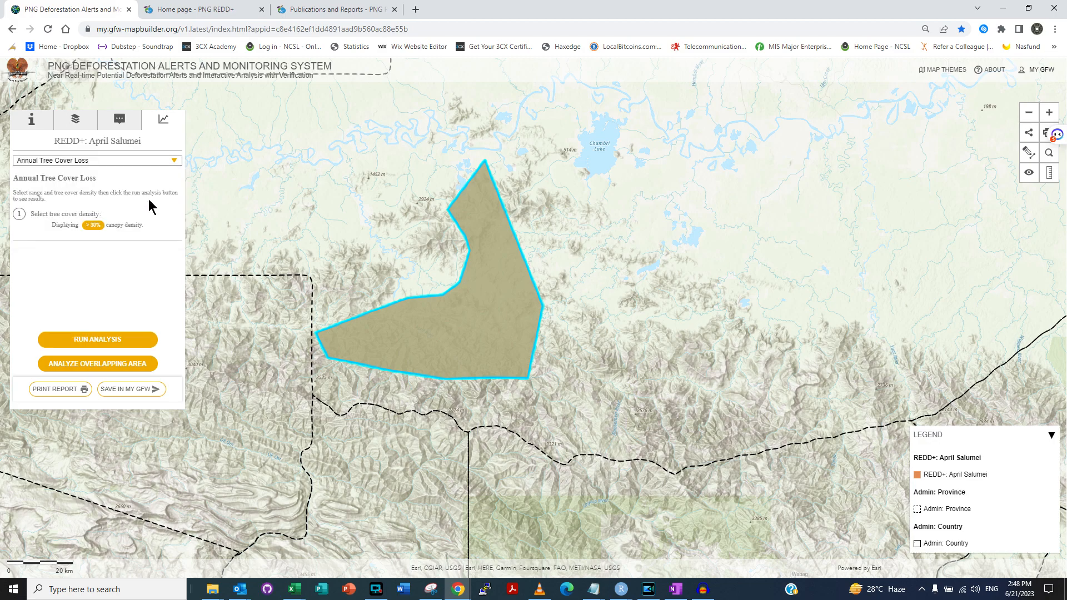
click(131, 340)
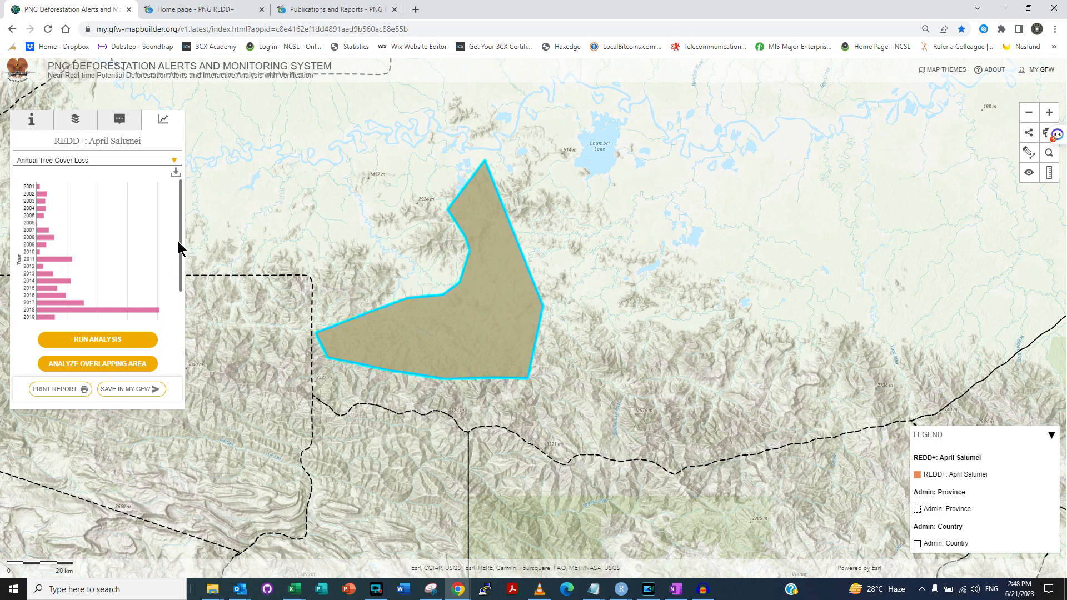
Step: Scroll through the 2005–2021 loss chart, which peaks at 406 ha in 2018
drag(180, 206, 180, 237)
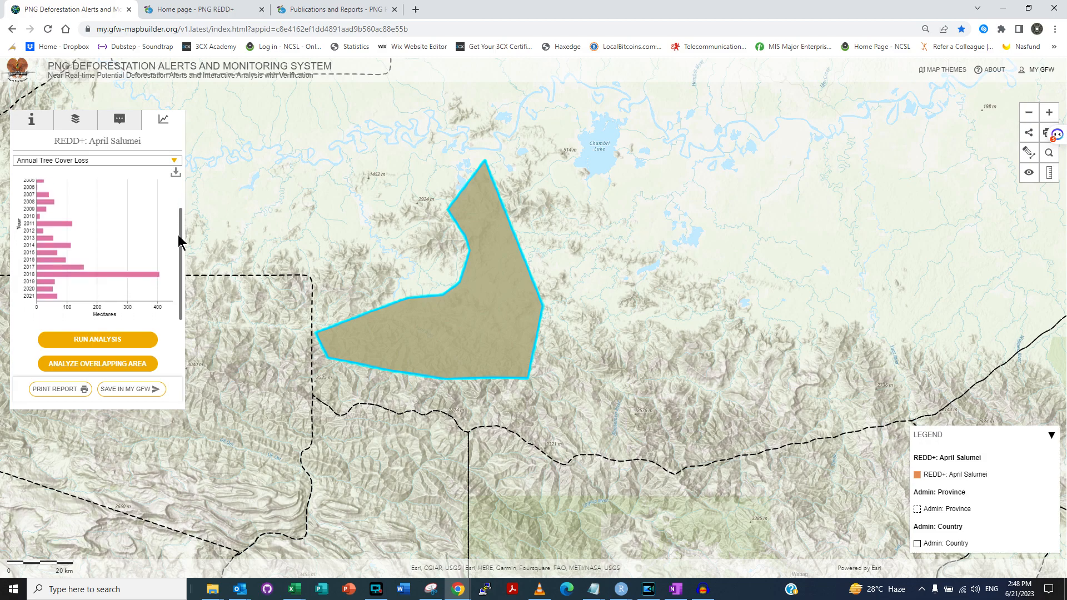
drag(180, 238, 178, 228)
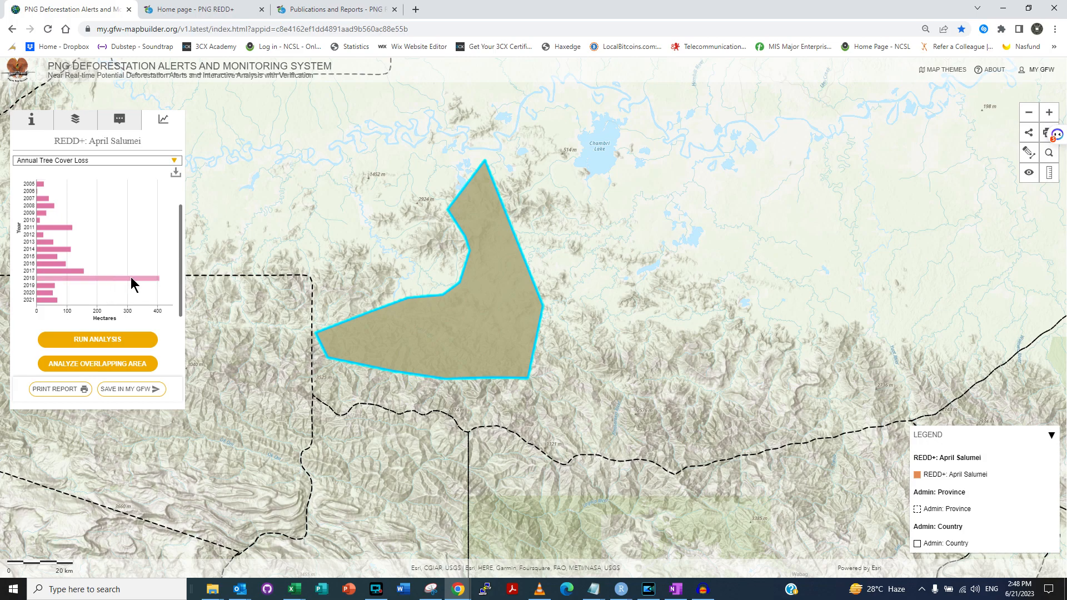
mouse_move(142, 277)
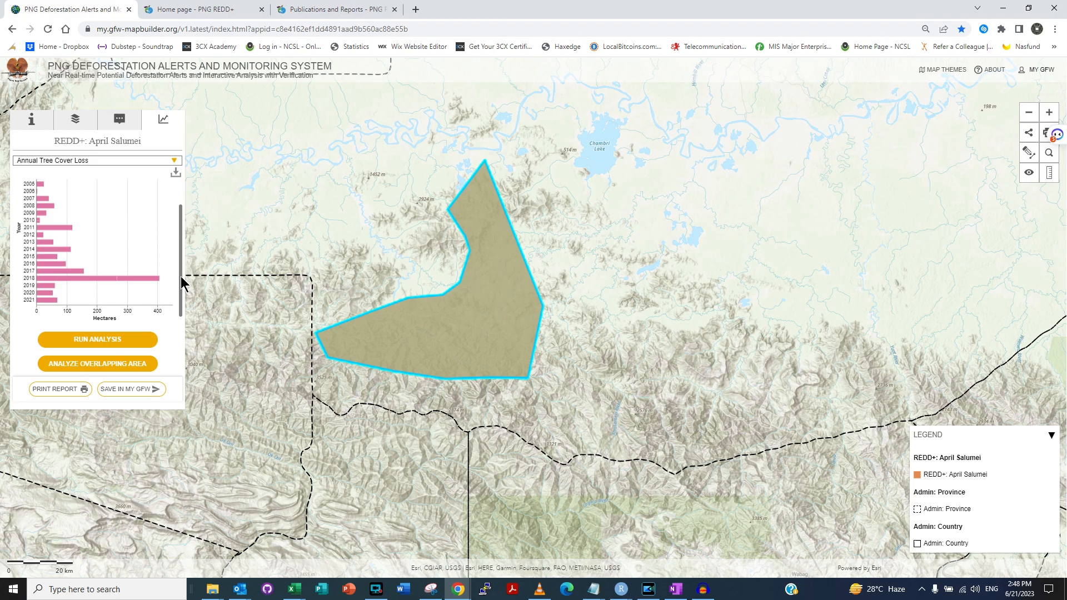
scroll(179, 294, down, 1)
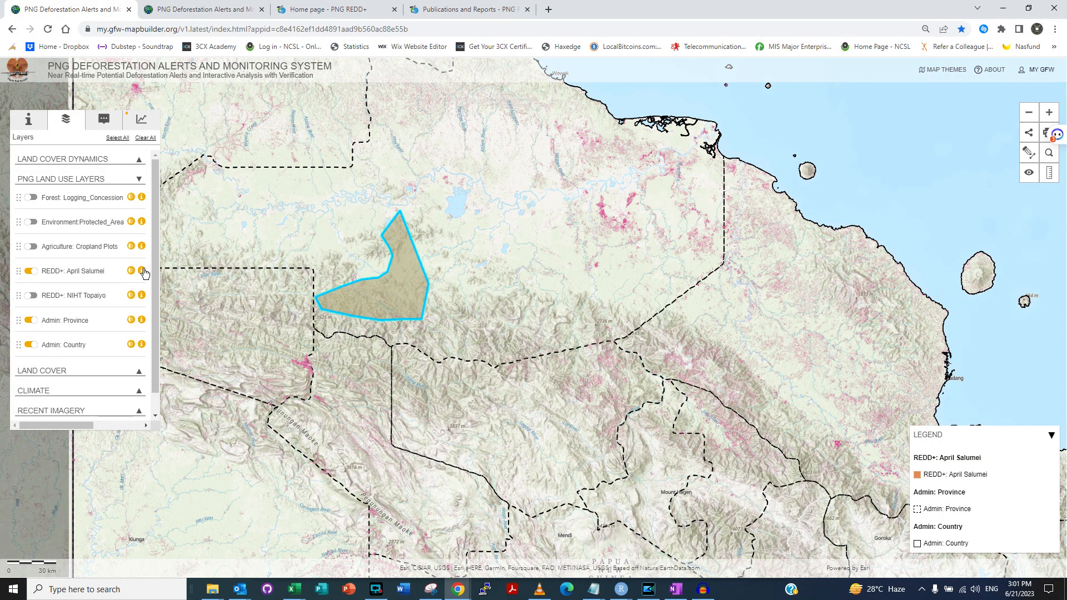
Step: Lower the April Salumei layer's opacity so the polygon becomes semi-transparent
click(142, 272)
click(143, 273)
click(131, 271)
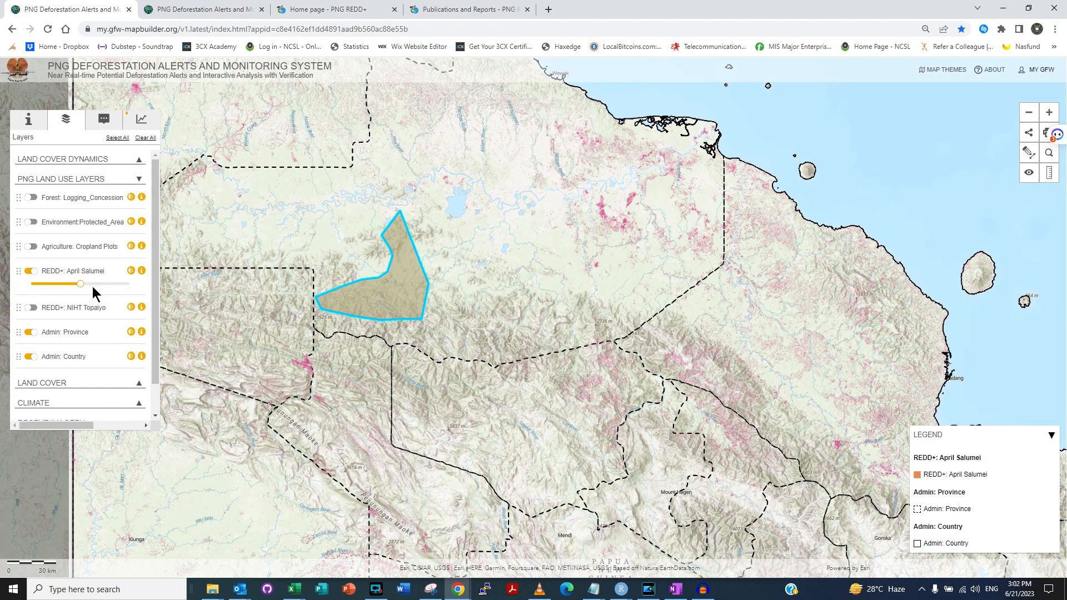
drag(80, 283, 131, 283)
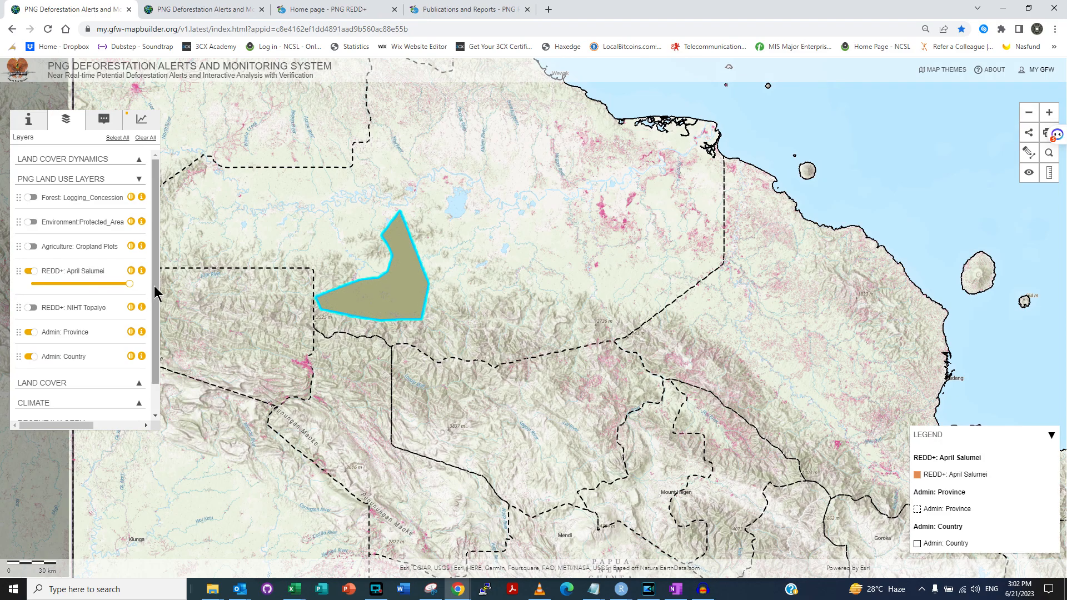
drag(129, 285, 76, 283)
Step: Turn on the Land Cover Dynamics Tree Cover Loss layer and play its yearly animation
click(151, 160)
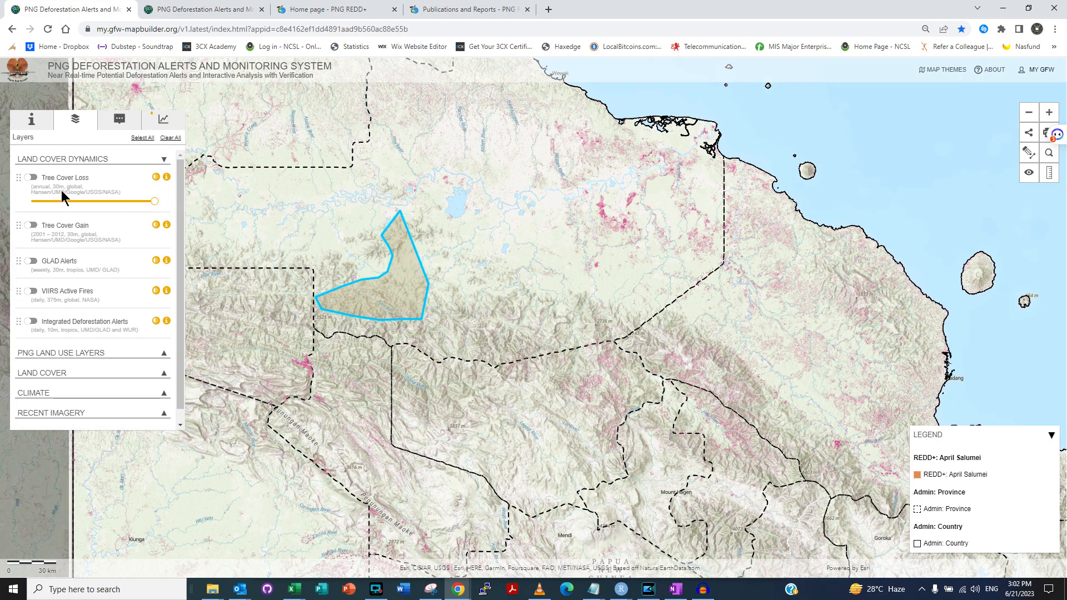
click(31, 178)
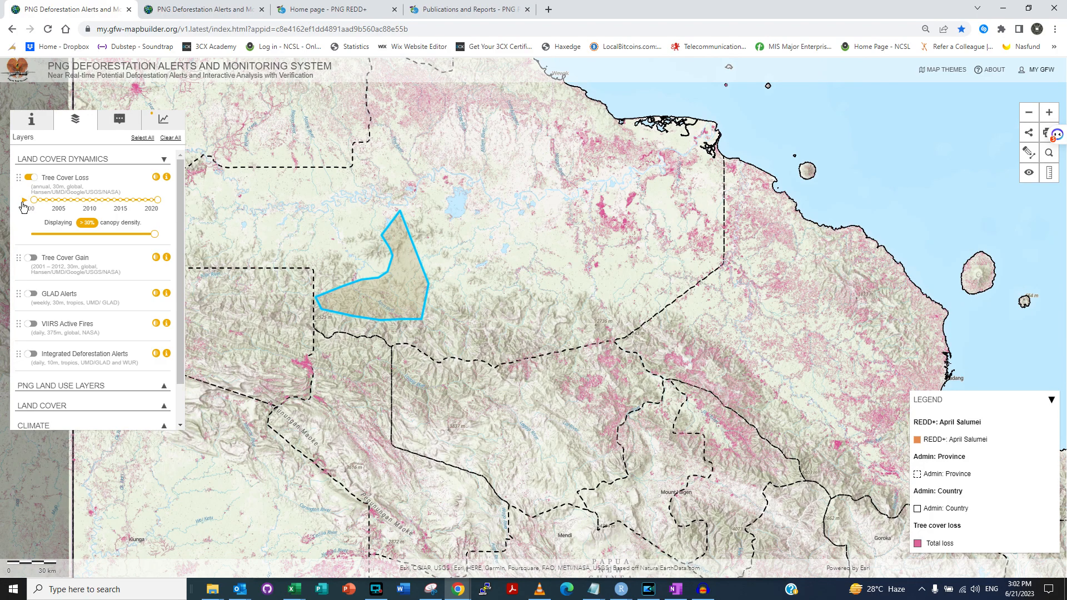
click(23, 201)
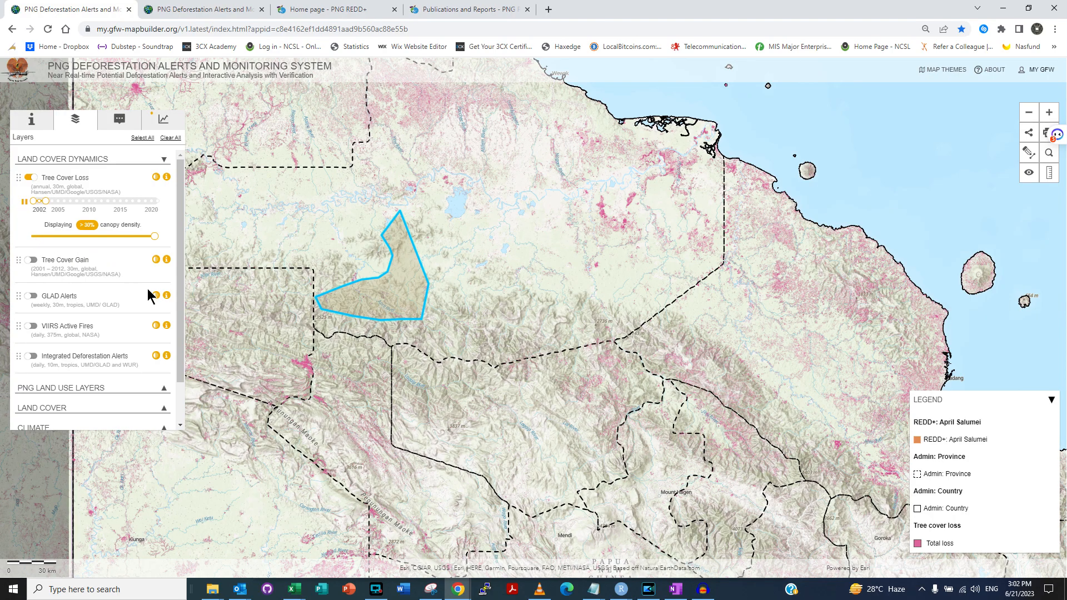
Step: Zoom into the April Salumei polygon to see the loss patches
drag(443, 340, 453, 342)
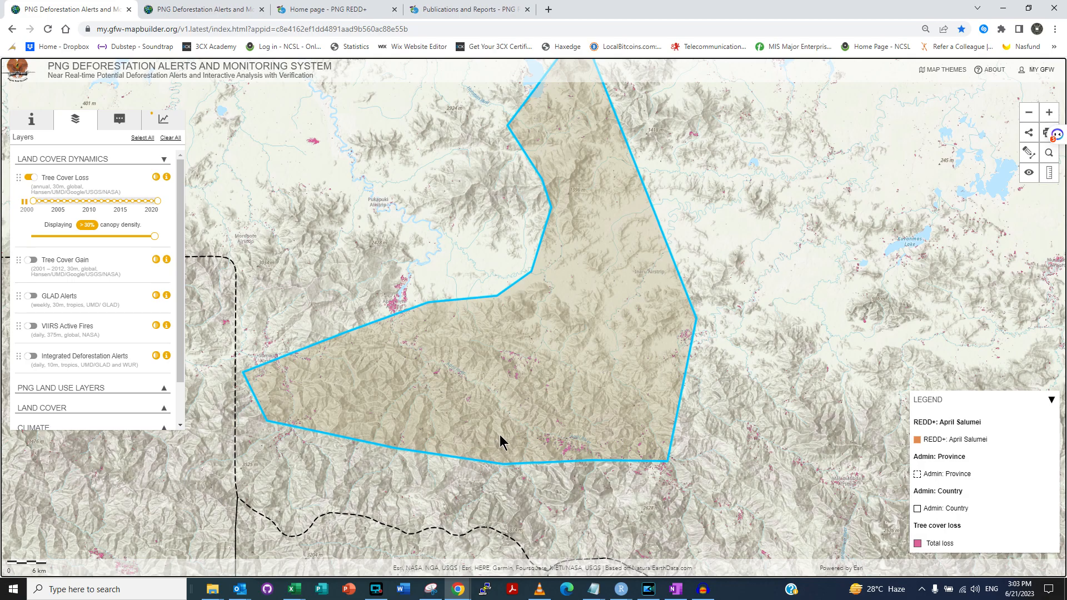
scroll(562, 465, up, 1)
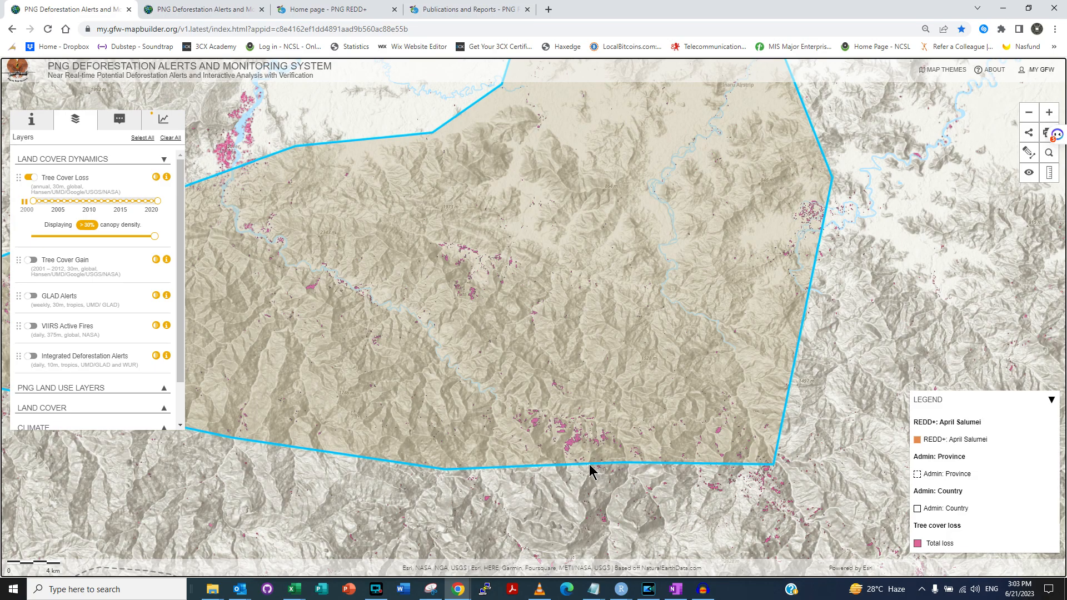
drag(591, 469, 577, 440)
scroll(577, 441, up, 1)
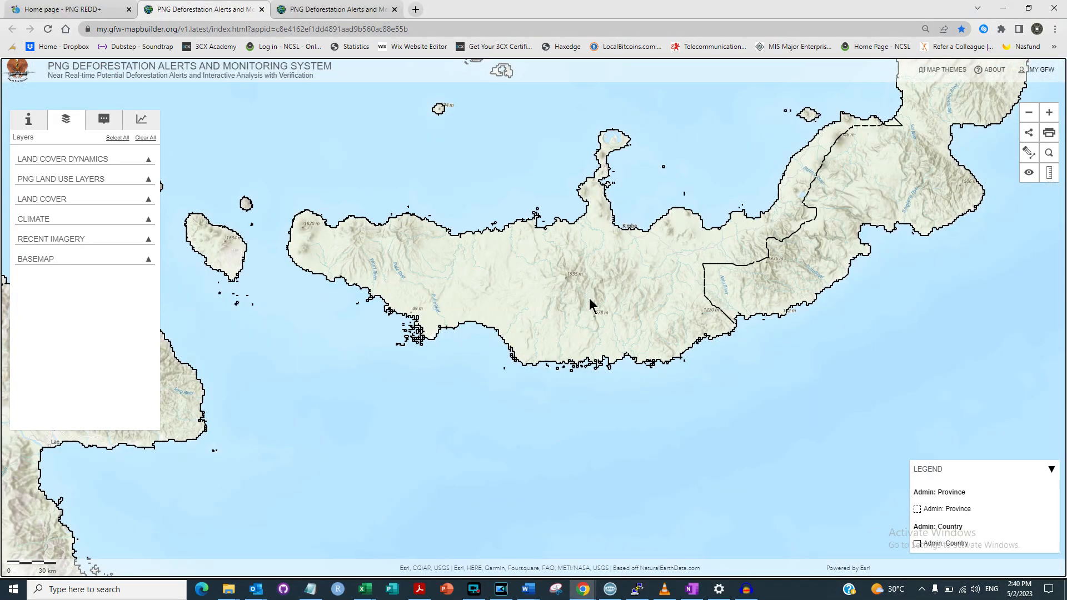
Step: Zoom in on the south-coast hills and sketch a freehand circle as a custom analysis area
scroll(591, 304, up, 1)
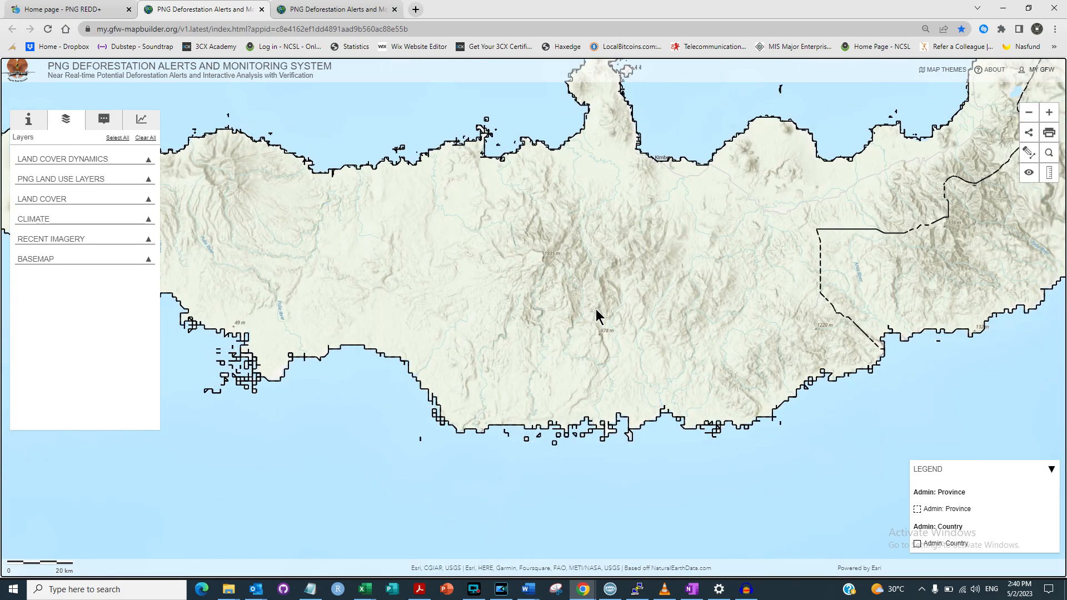
scroll(596, 316, up, 1)
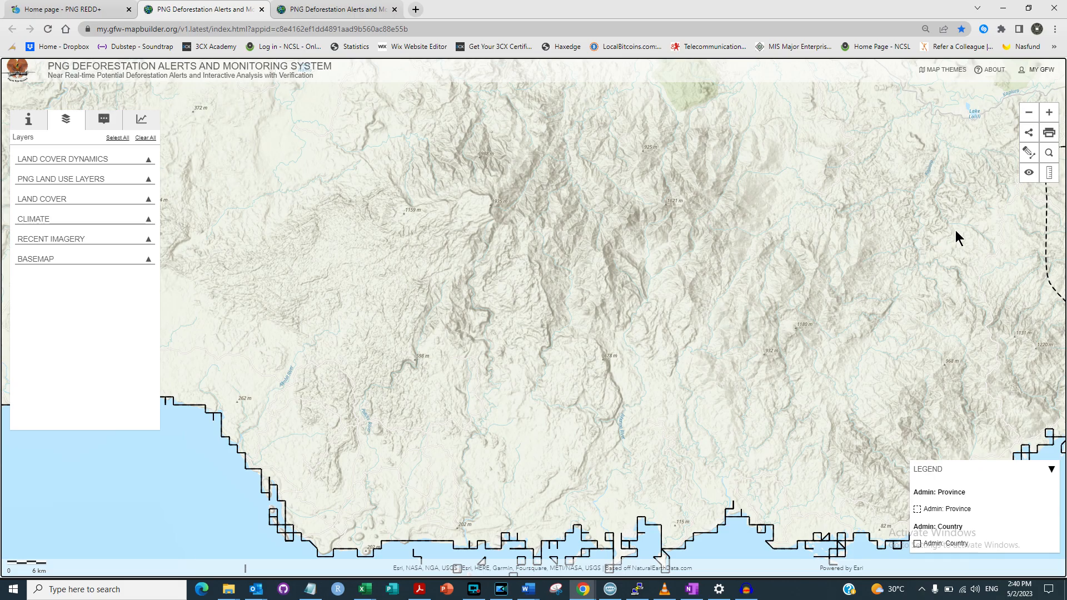
click(1028, 154)
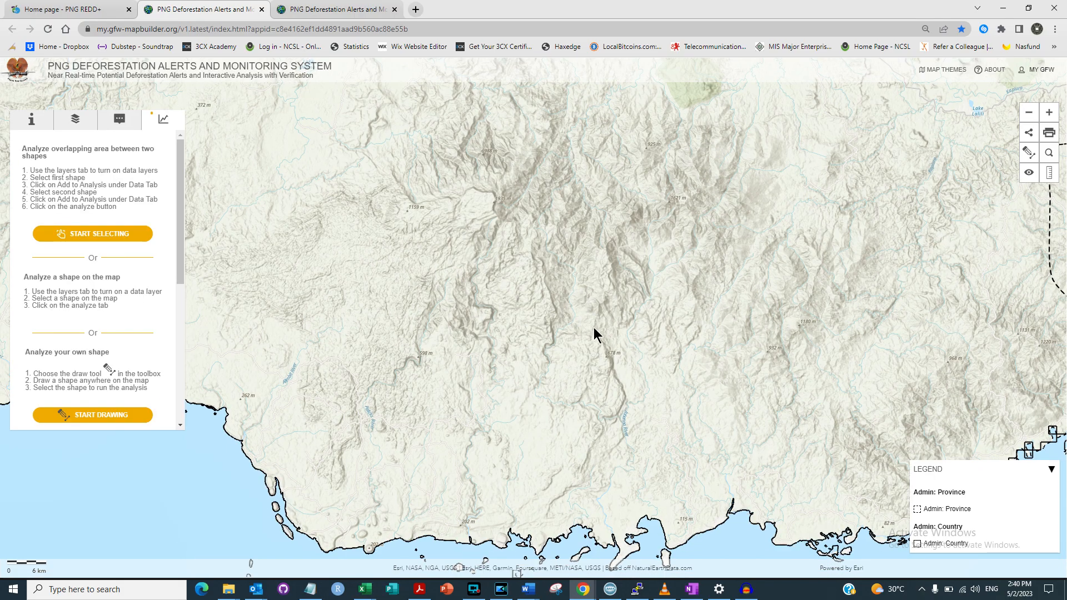
click(1029, 152)
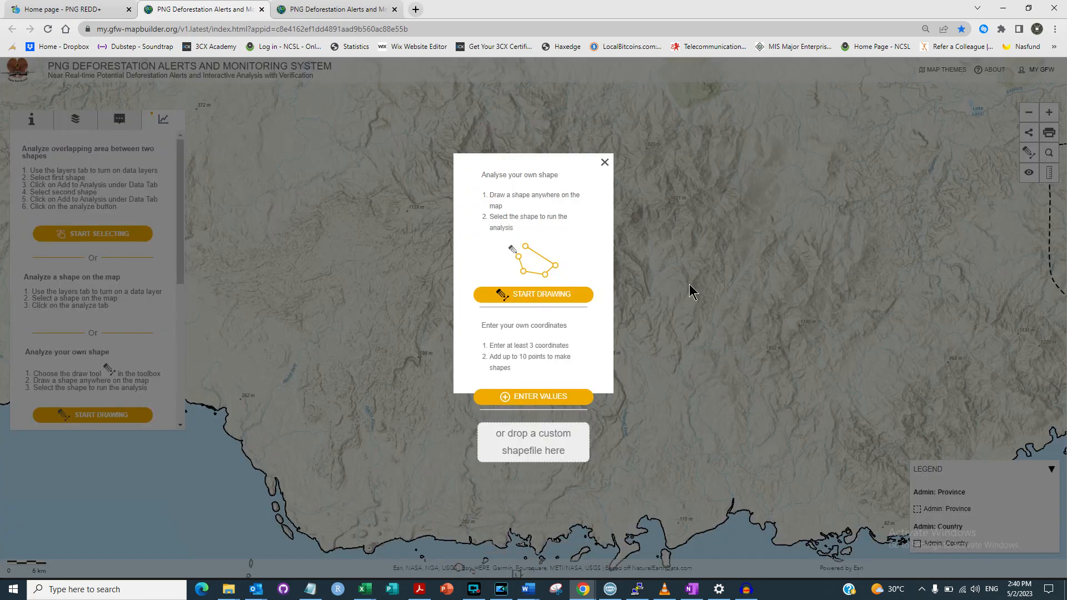
click(563, 293)
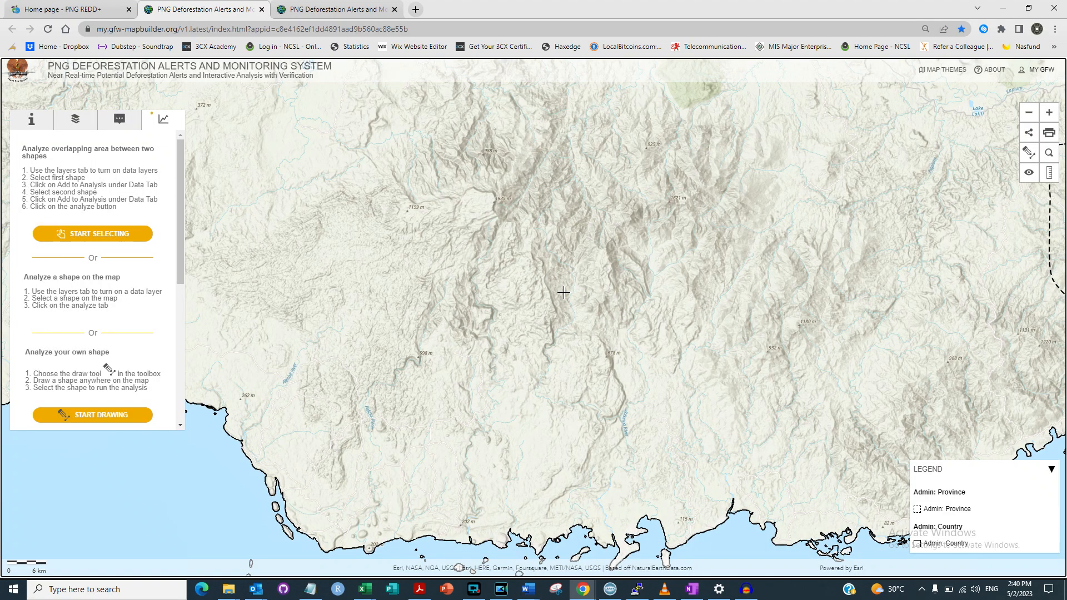
mouse_move(577, 279)
mouse_down()
mouse_move(534, 315)
mouse_move(521, 374)
mouse_move(545, 416)
mouse_move(605, 435)
mouse_move(650, 439)
mouse_move(709, 419)
mouse_move(728, 373)
mouse_move(717, 337)
mouse_move(680, 292)
mouse_up()
mouse_move(612, 270)
mouse_down()
mouse_move(576, 279)
mouse_move(585, 285)
mouse_up()
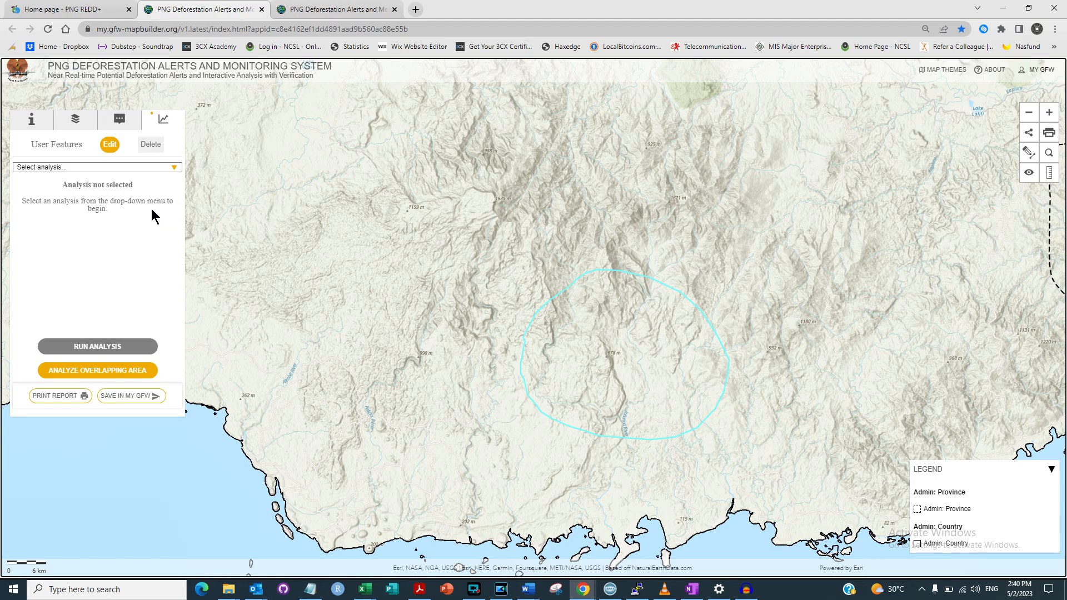
Step: Choose Annual Tree Cover Loss from Select analysis and run it for the drawn circle
click(174, 168)
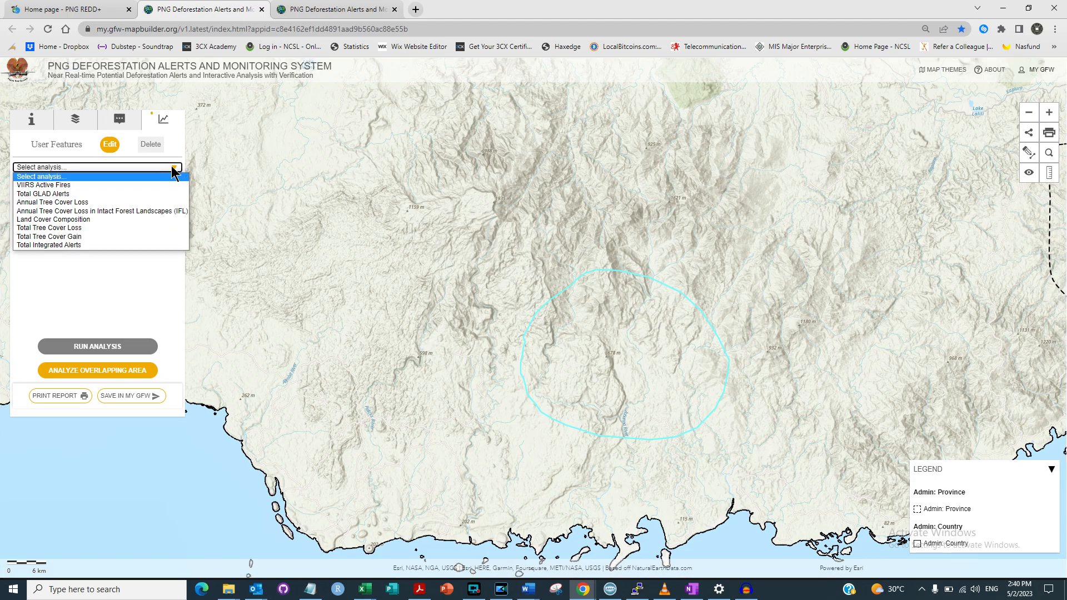
click(123, 205)
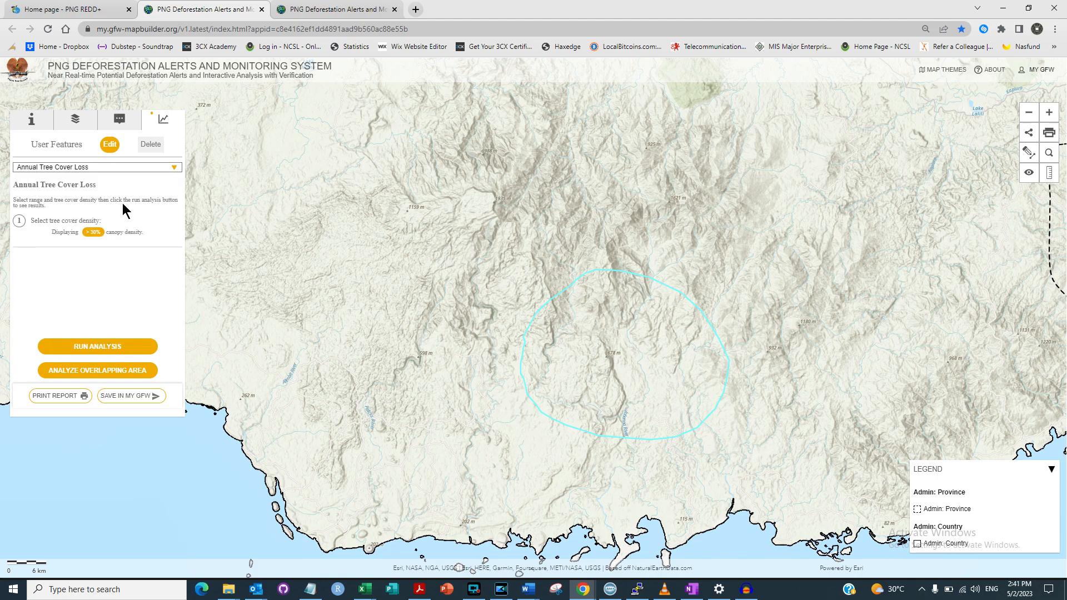
click(84, 347)
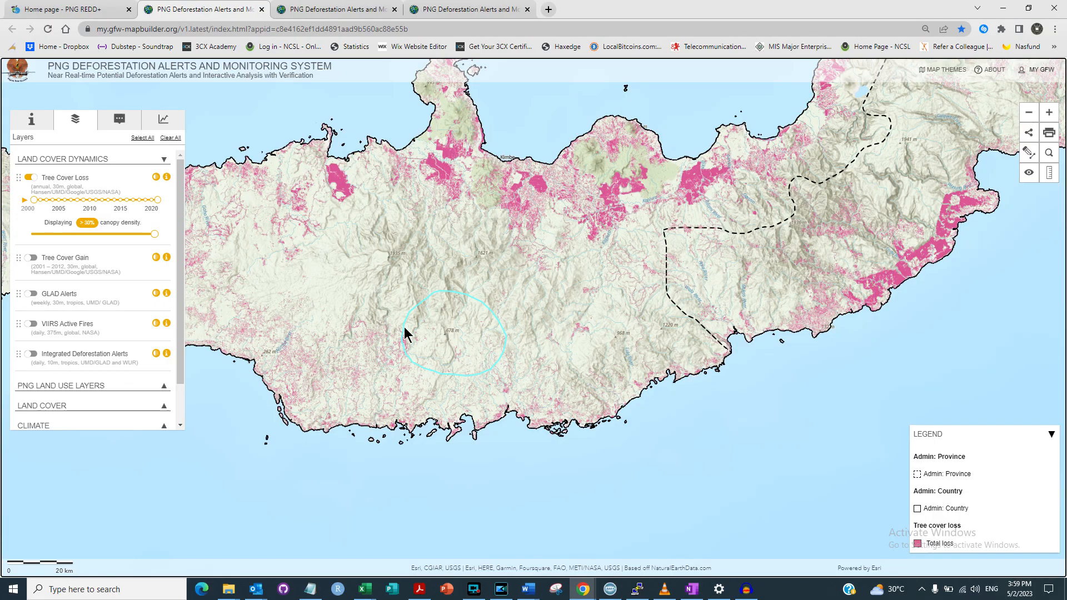
Step: Zoom and pan around the drawn circle to inspect loss pixels, then view its 2018-peaking chart
scroll(414, 337, up, 1)
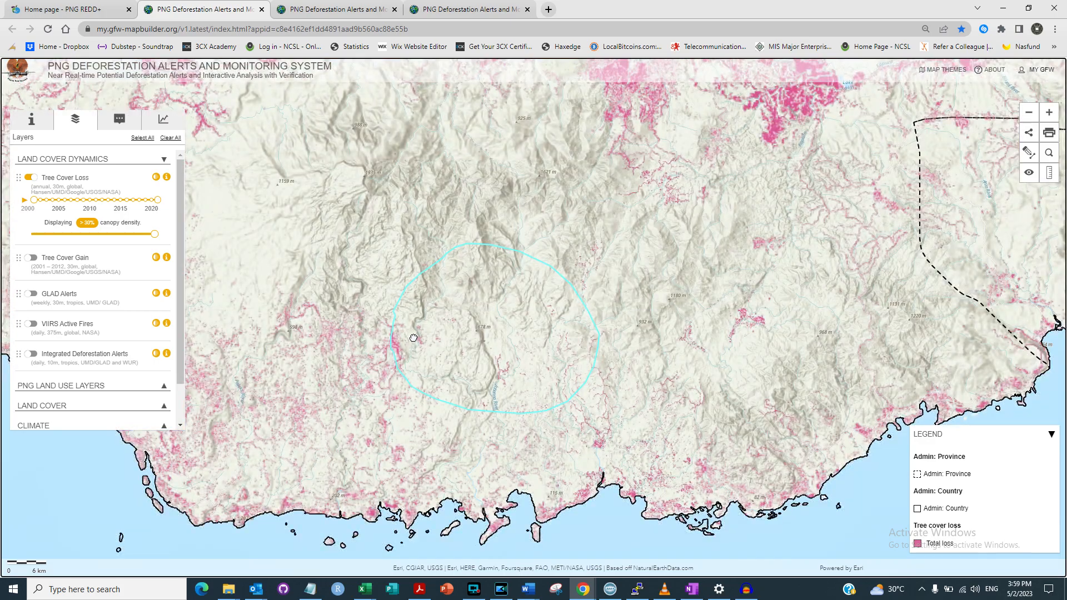
scroll(414, 338, up, 1)
drag(503, 392, 445, 373)
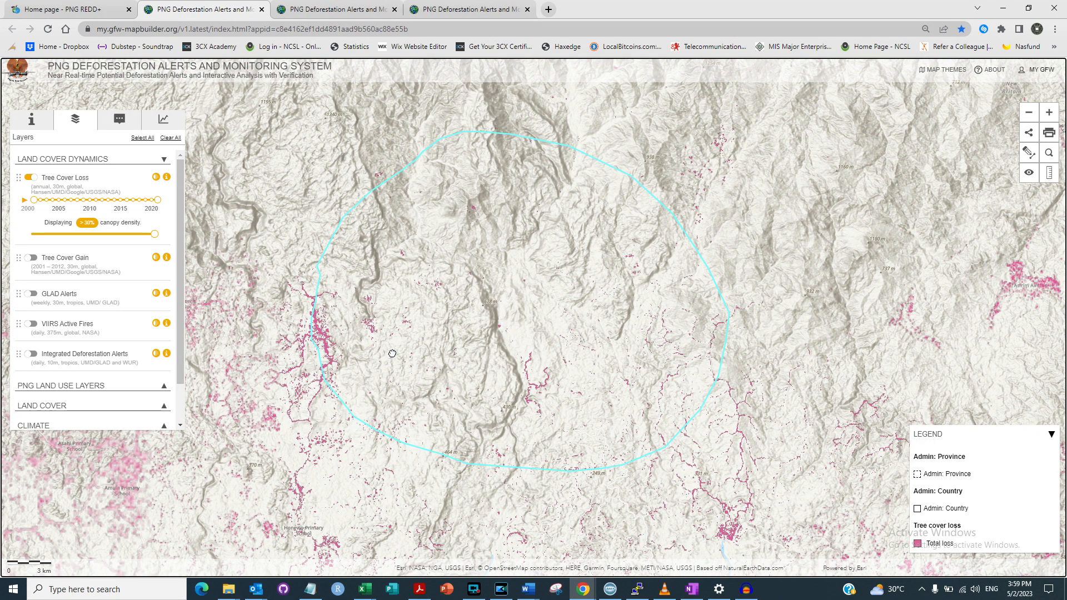
scroll(446, 367, up, 1)
drag(532, 335, 593, 357)
scroll(372, 337, down, 1)
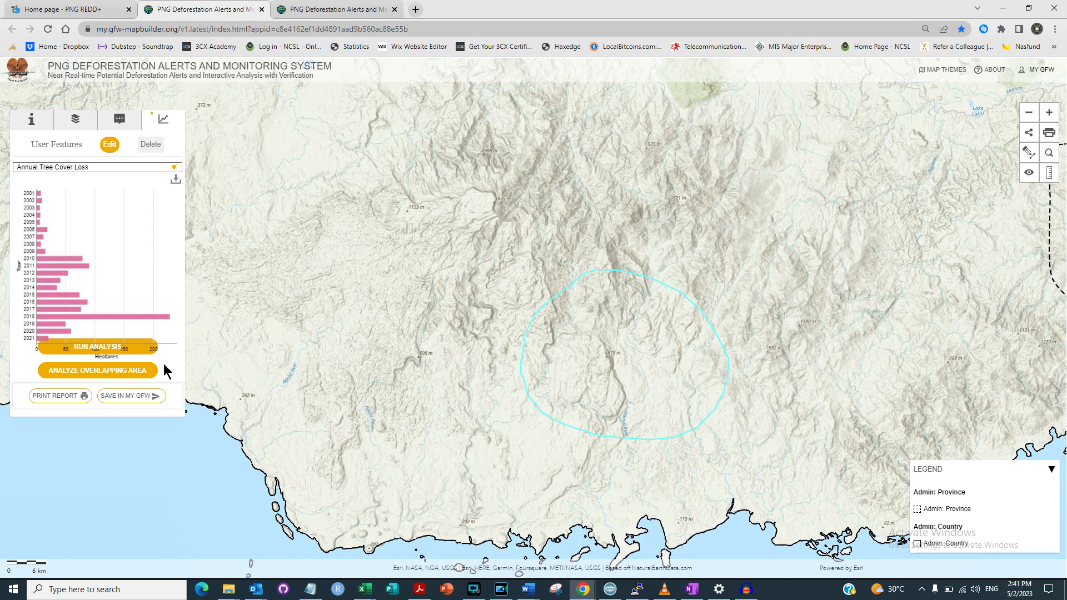
Step: Save the drawn circle to My GFW as 'Kimbe_Area#1' and return to My Areas
click(134, 396)
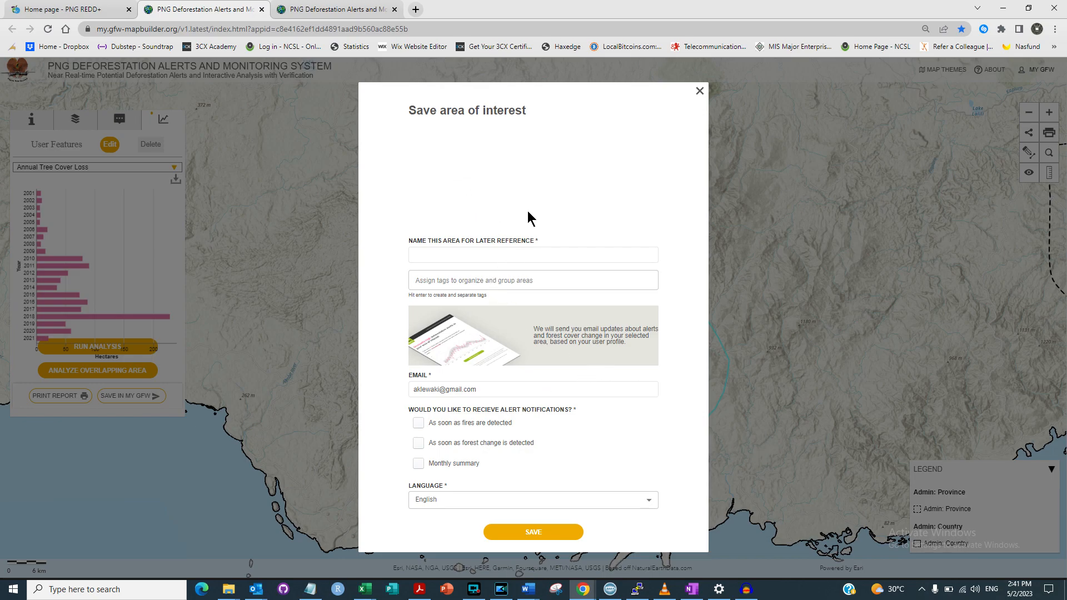
click(497, 253)
text(Kim)
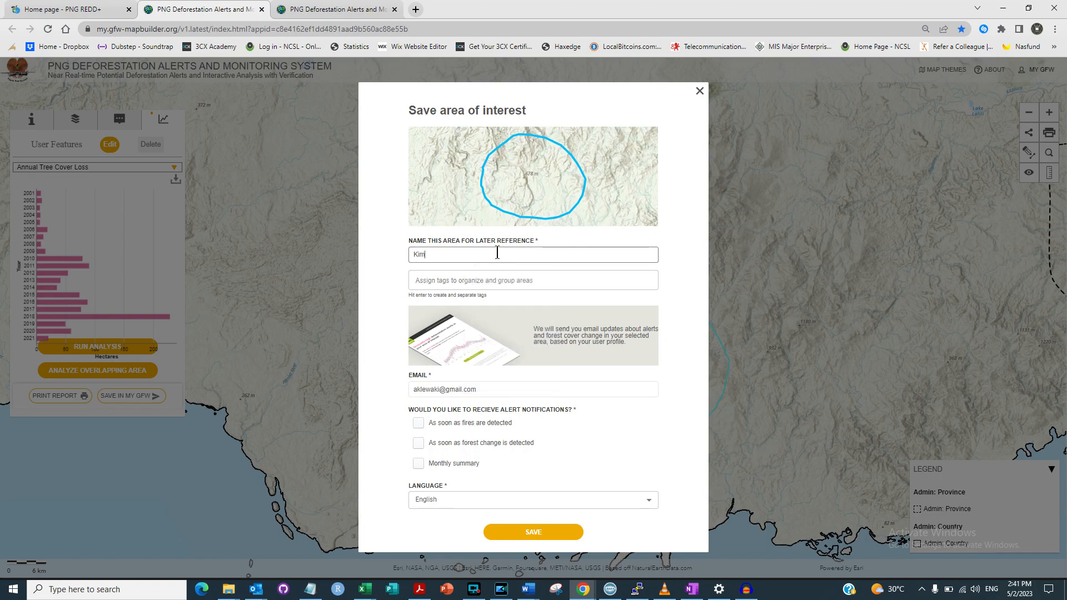
text(be_Area#1)
click(549, 535)
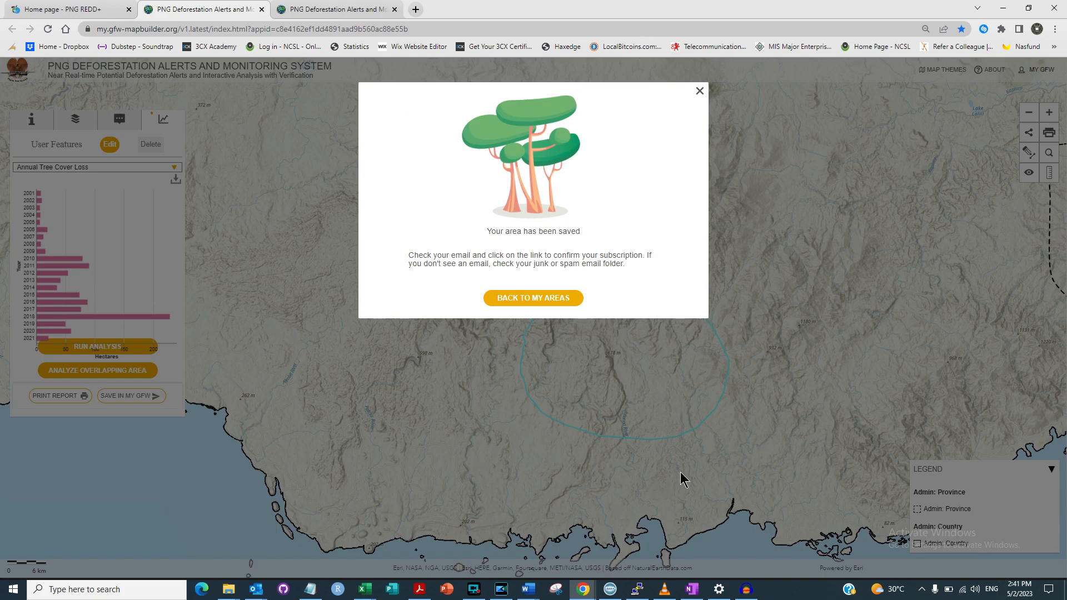
click(555, 298)
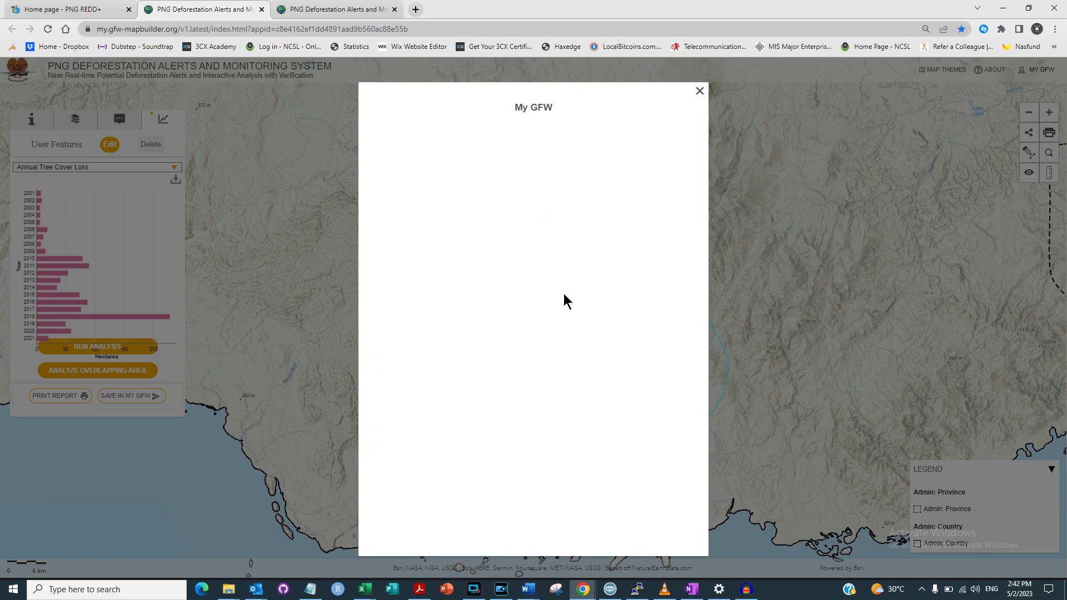